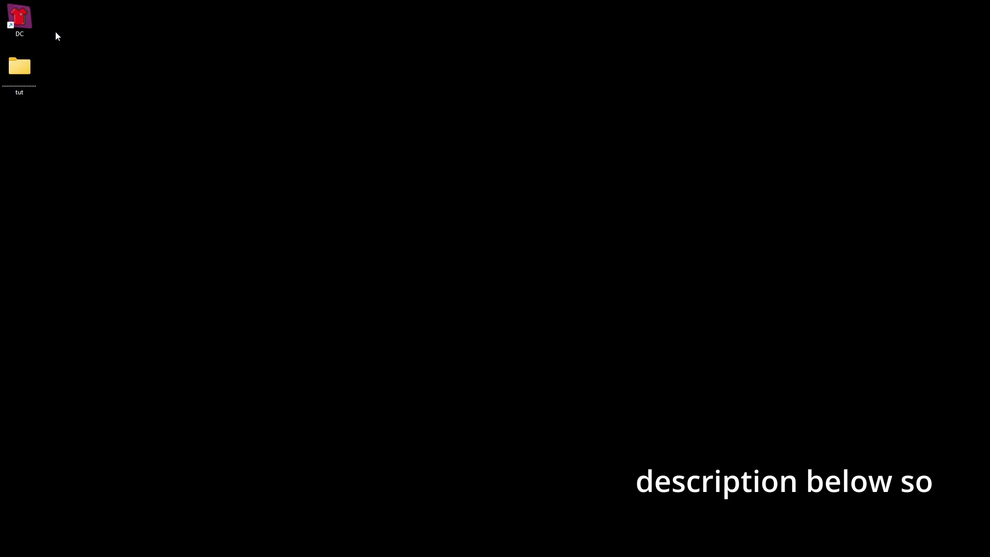
Open the durty tut desktop folder, then preview the test.ydd chain model in 3D in OpenIV.
key("Down")
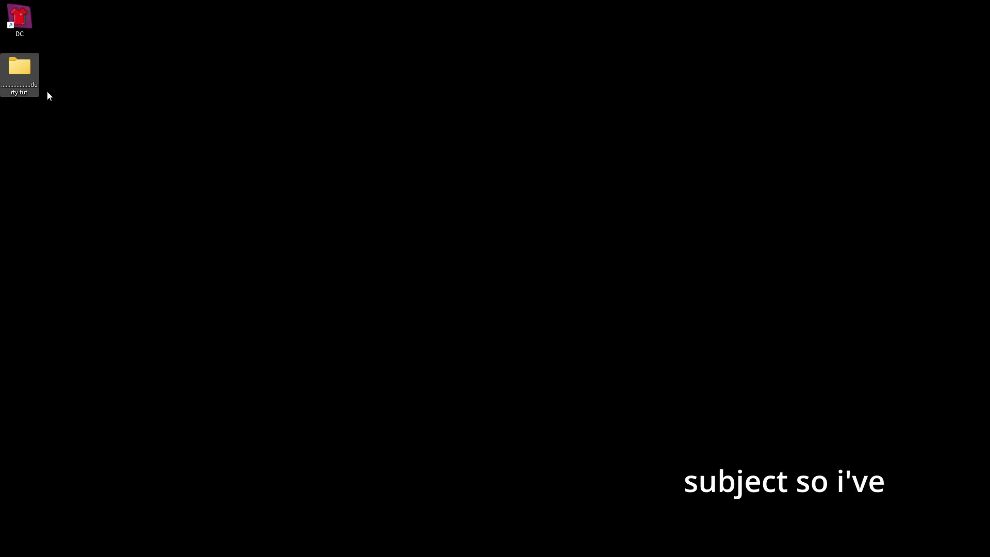
double_click(23, 78)
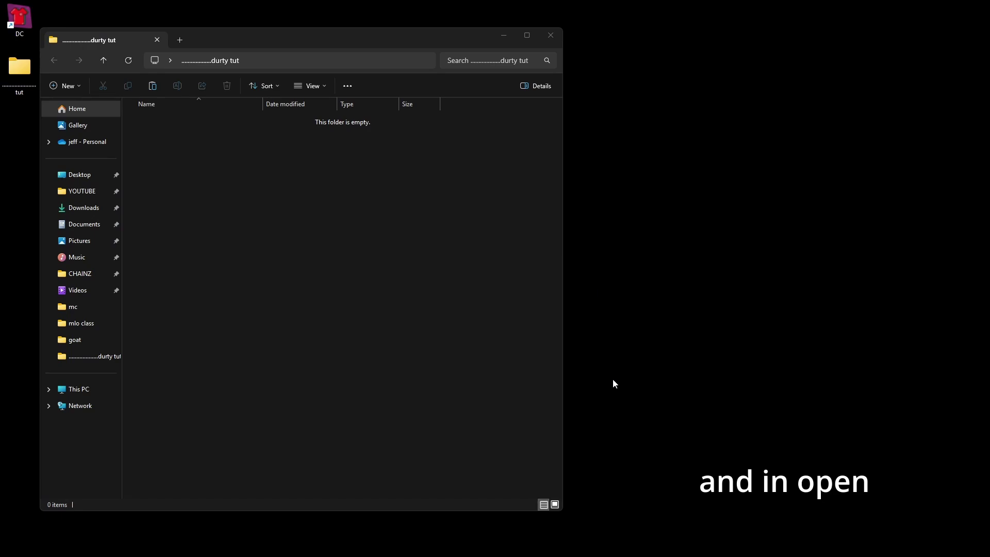
left_click(596, 548)
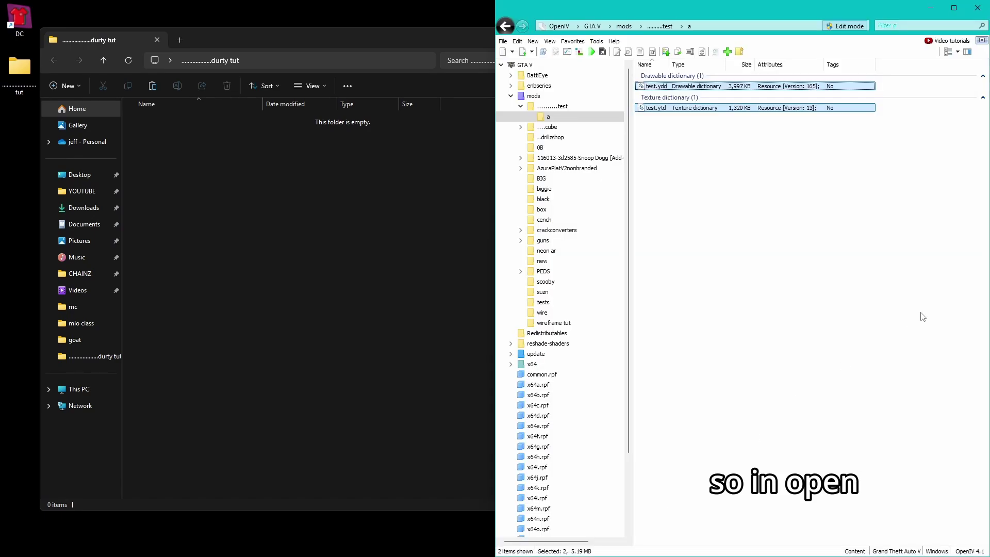
double_click(712, 86)
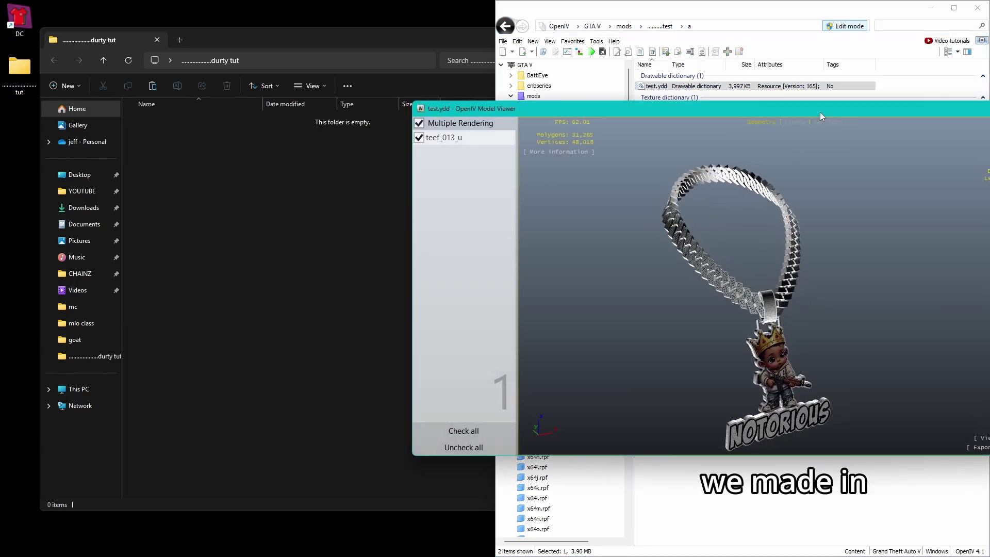
left_click_drag(824, 112, 597, 82)
left_click_drag(593, 222, 616, 247)
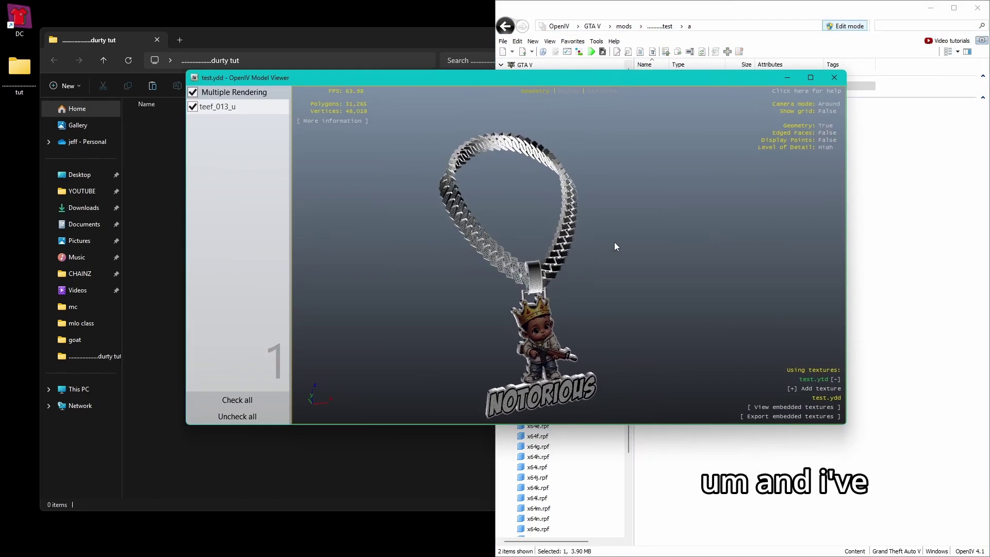
left_click(835, 78)
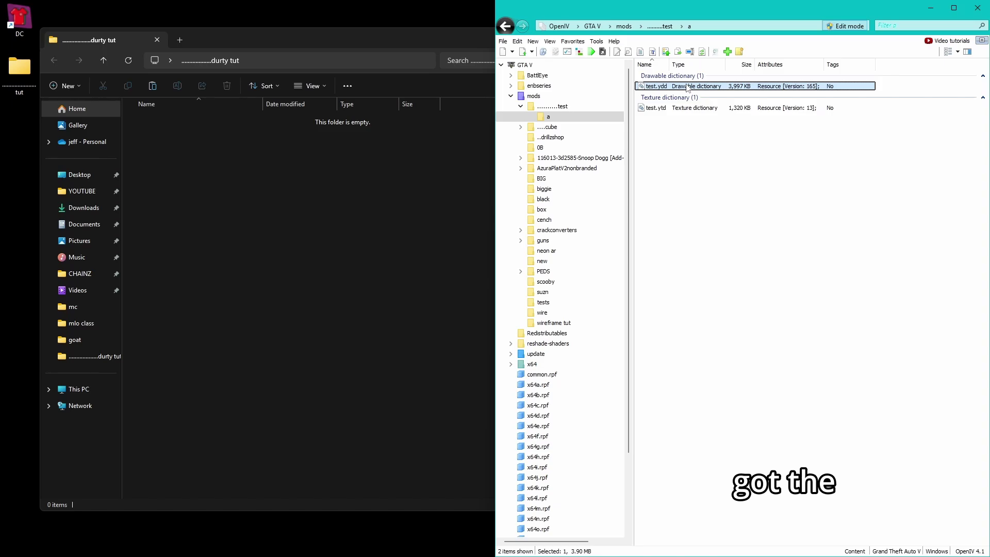
View the test.ytd texture dictionary in the Texture editor.
left_click(697, 107)
double_click(697, 106)
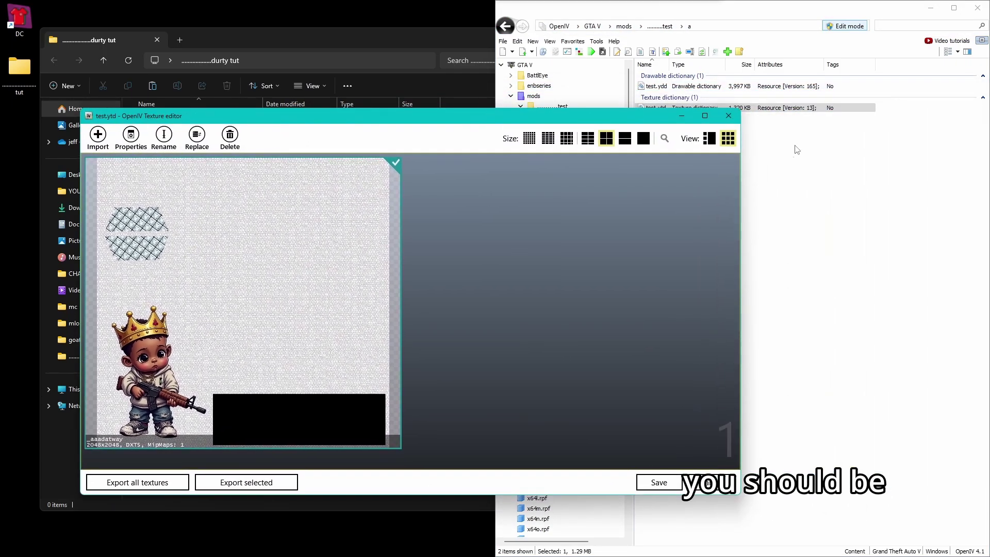
left_click(728, 116)
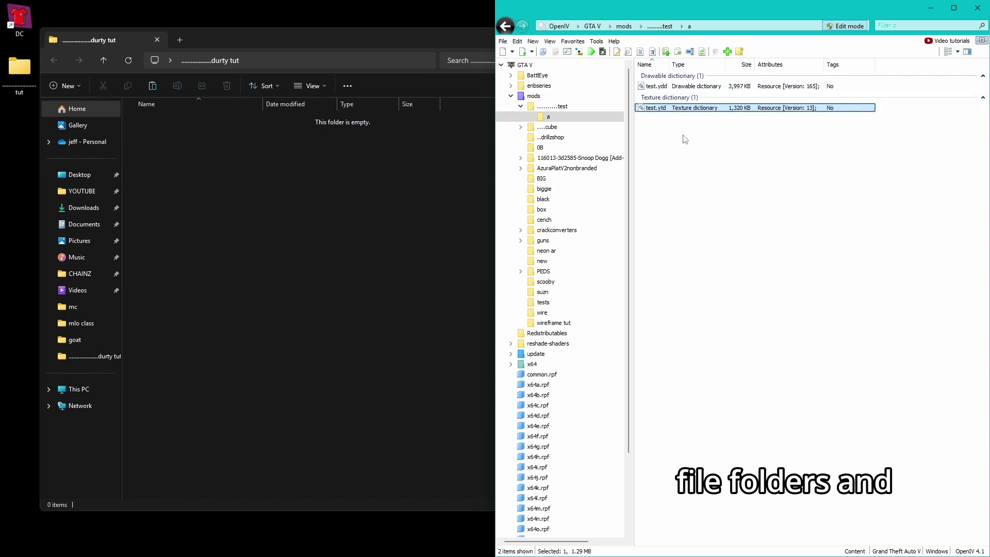
Preview the chain model again, then select both test.ytd and test.ydd.
left_click(689, 173)
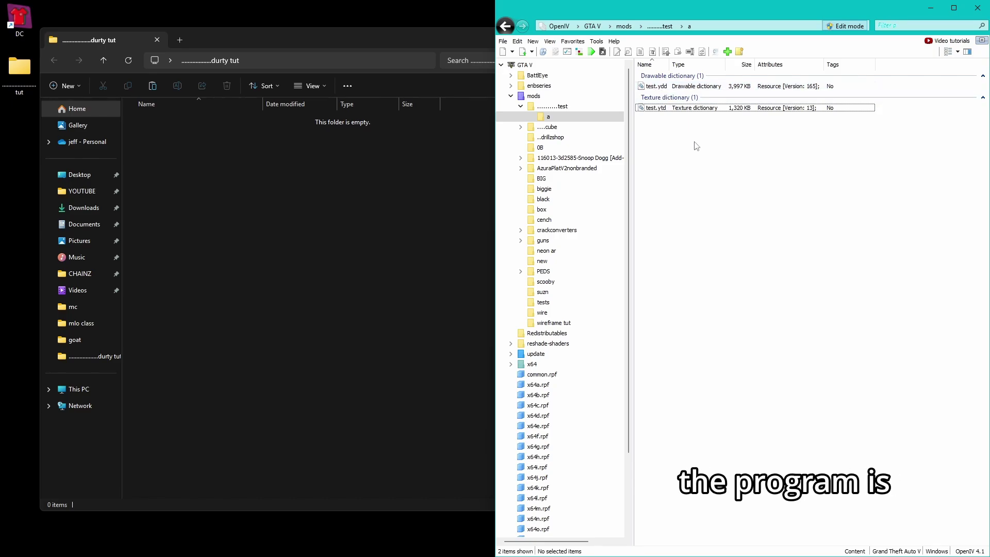
double_click(655, 86)
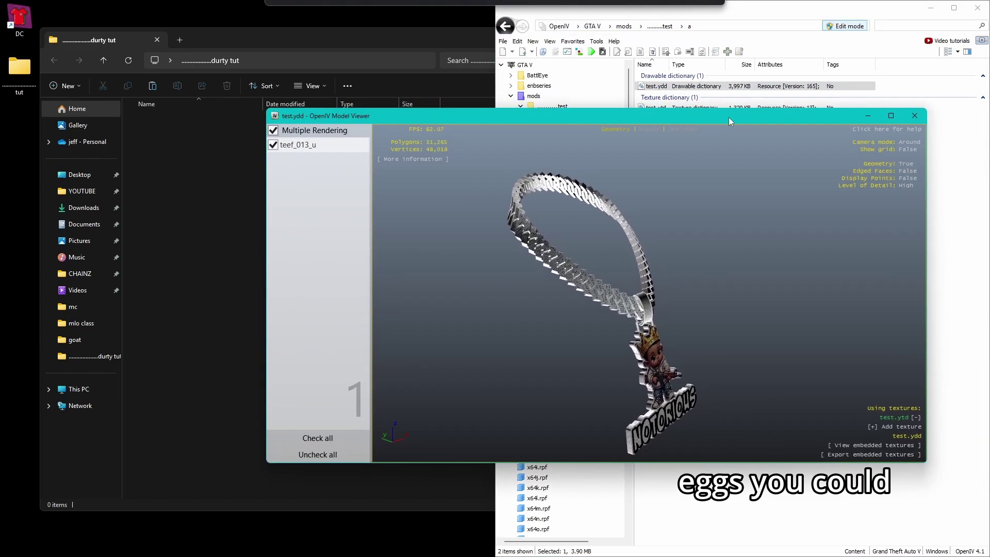
left_click(917, 112)
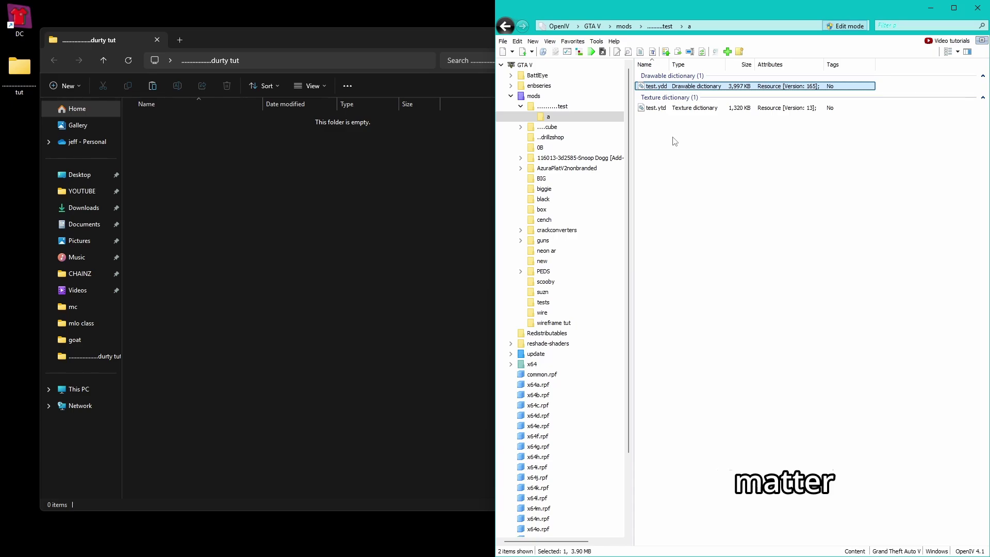
left_click(673, 108)
left_click(684, 88, "shift")
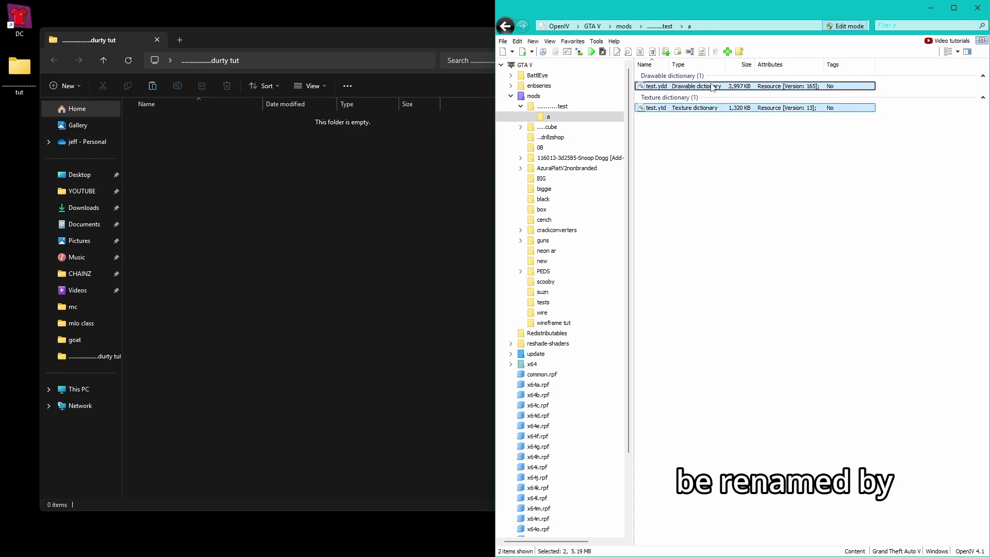
Copy test.ydd and test.ytd into the durty tut folder, then minimise OpenIV and Explorer.
left_click_drag(718, 89, 260, 178)
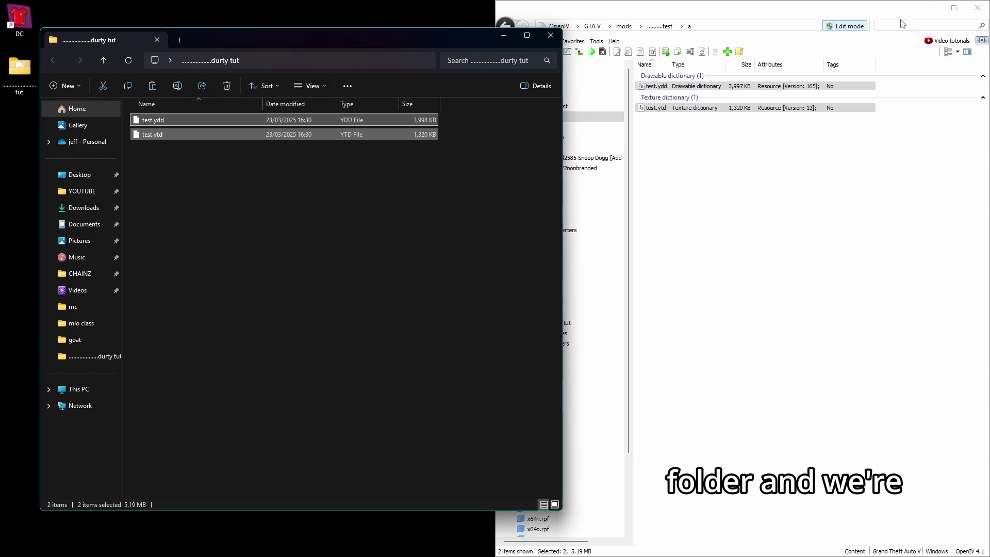
left_click(930, 8)
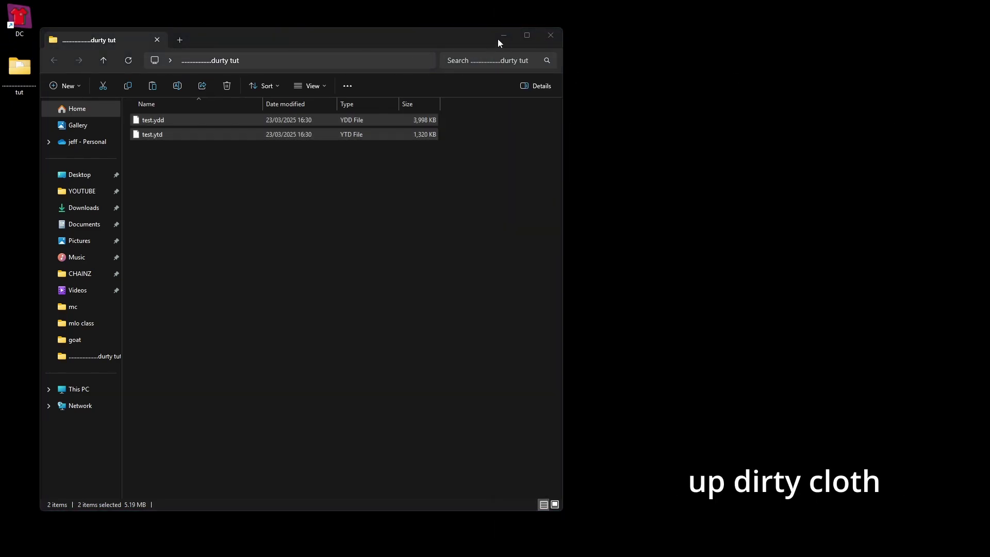
left_click(504, 35)
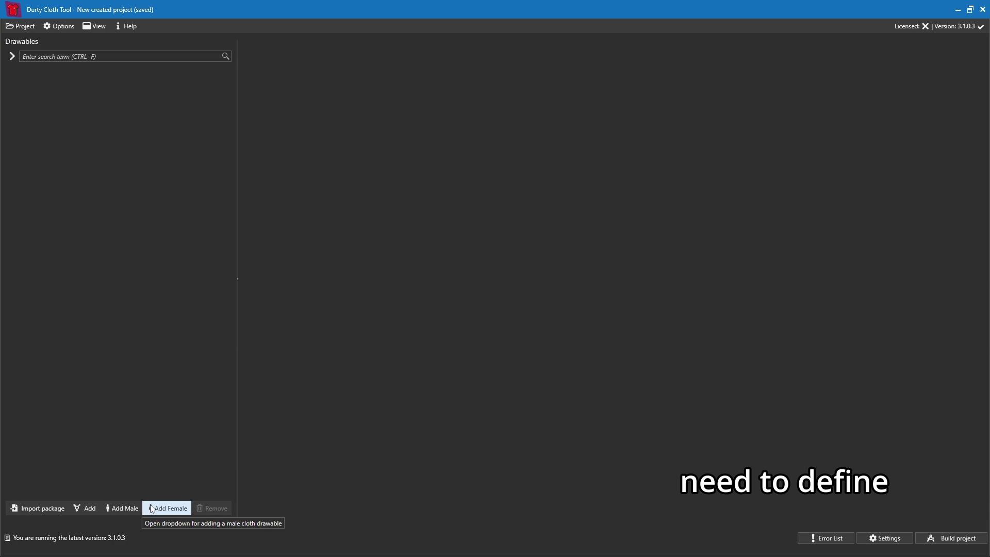
Show the Add Male choices in the empty project's Drawables panel.
left_click(120, 509)
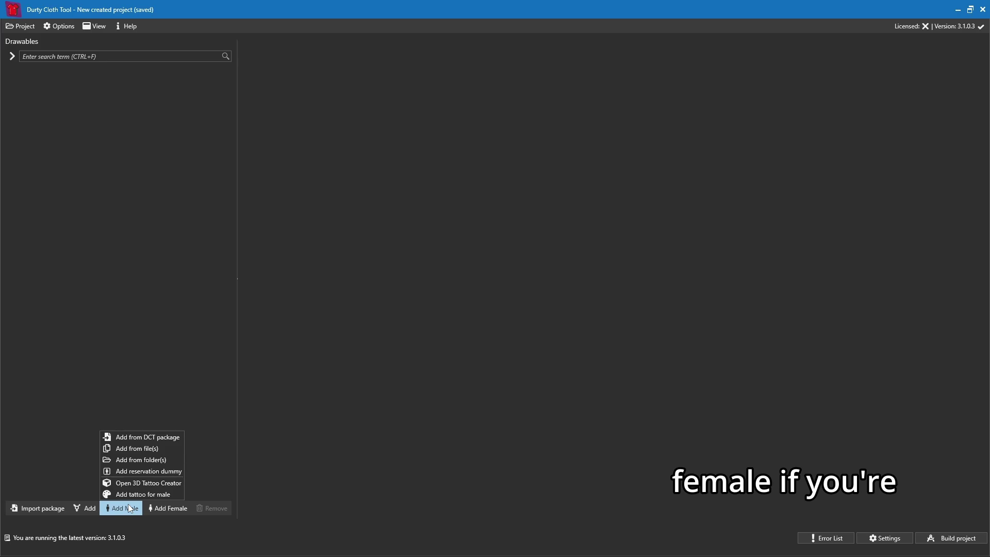
In Project Settings, set the name to durtychain and enter the project author.
left_click(146, 453)
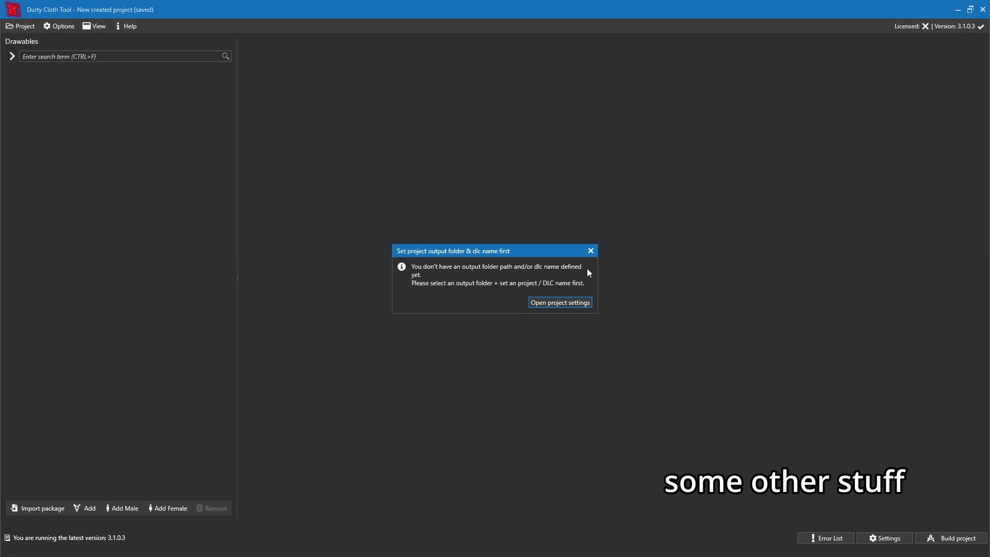
left_click(557, 304)
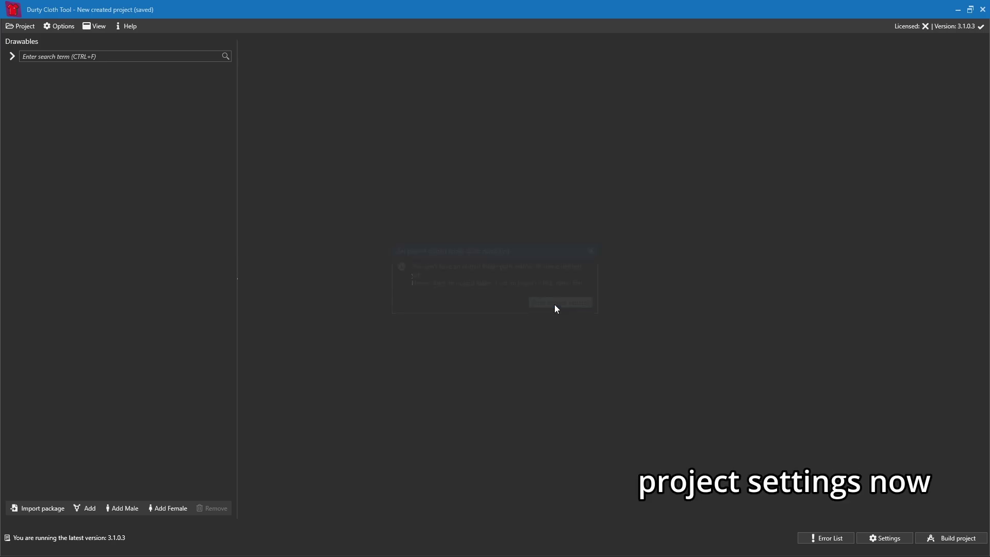
left_click(398, 181)
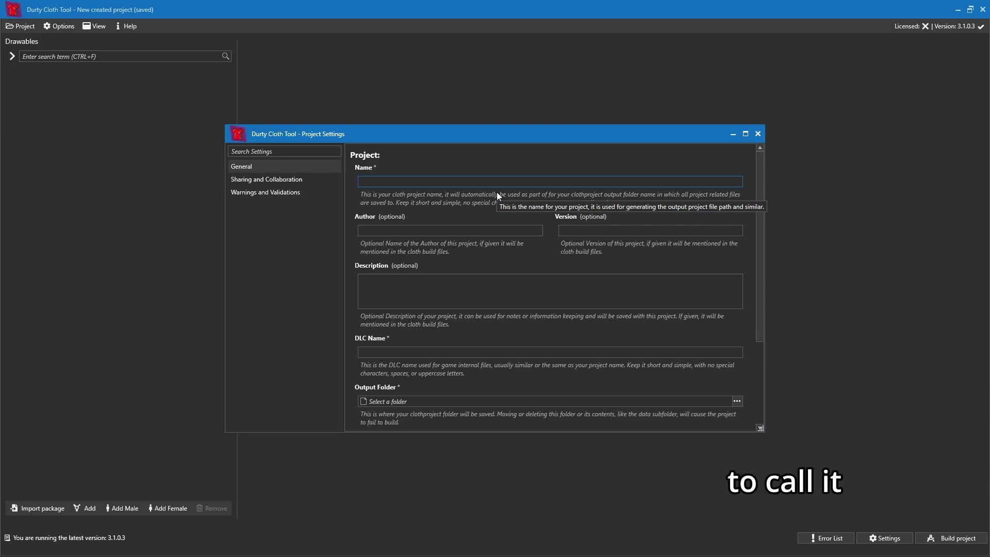
type("durtychain")
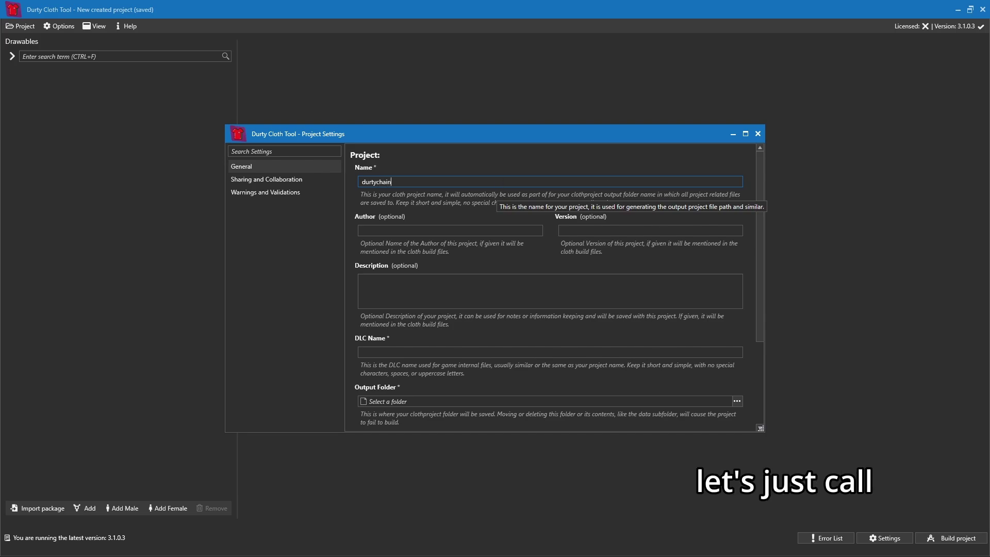
left_click(427, 229)
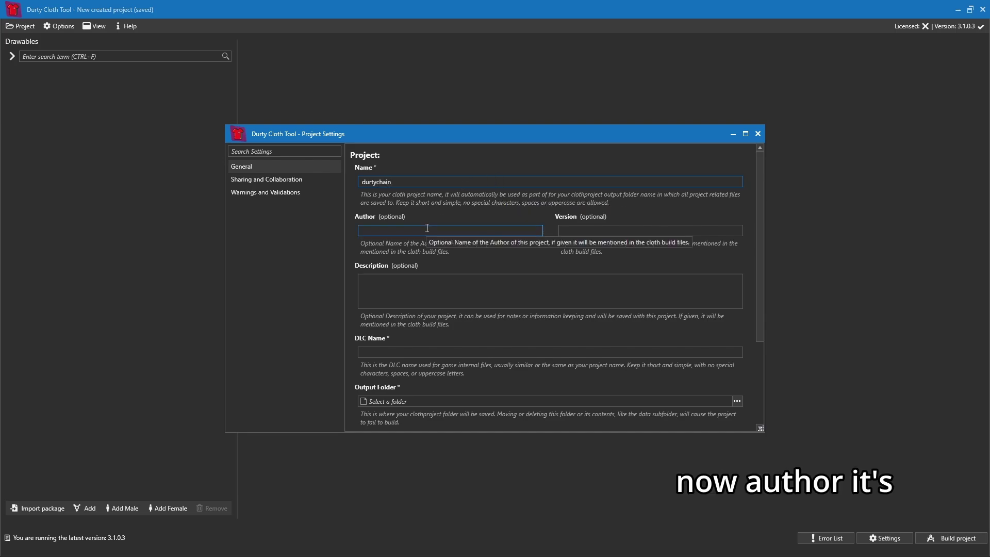
type("d")
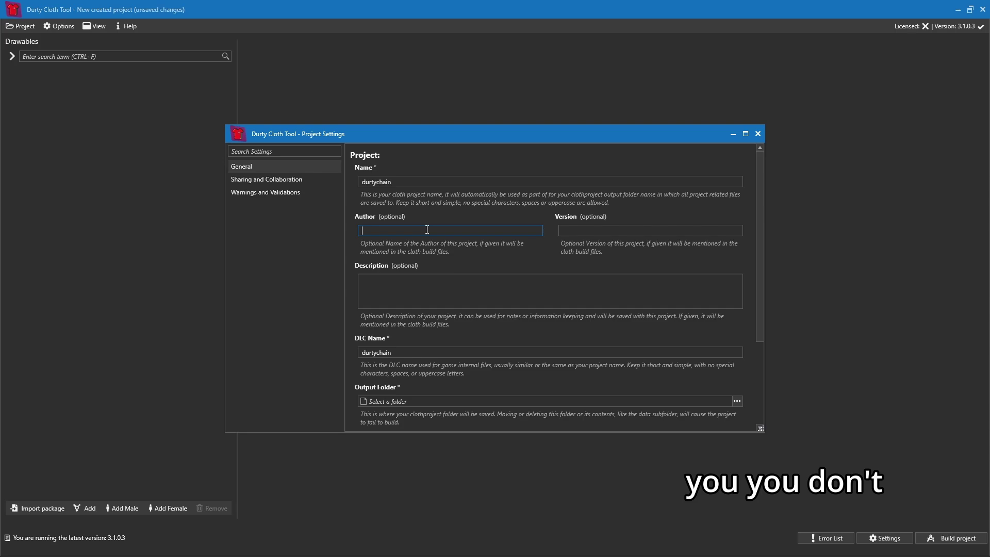
type("rill")
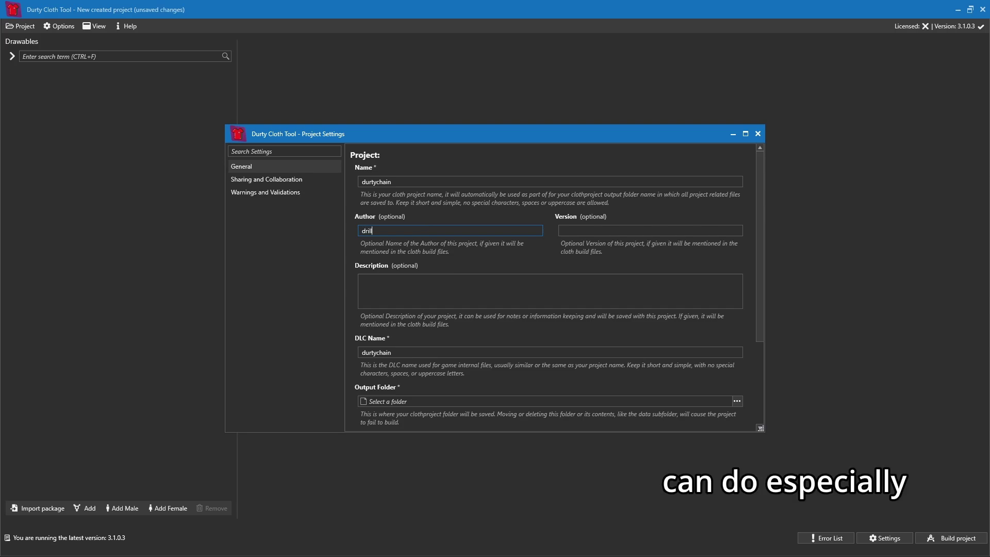
type("z")
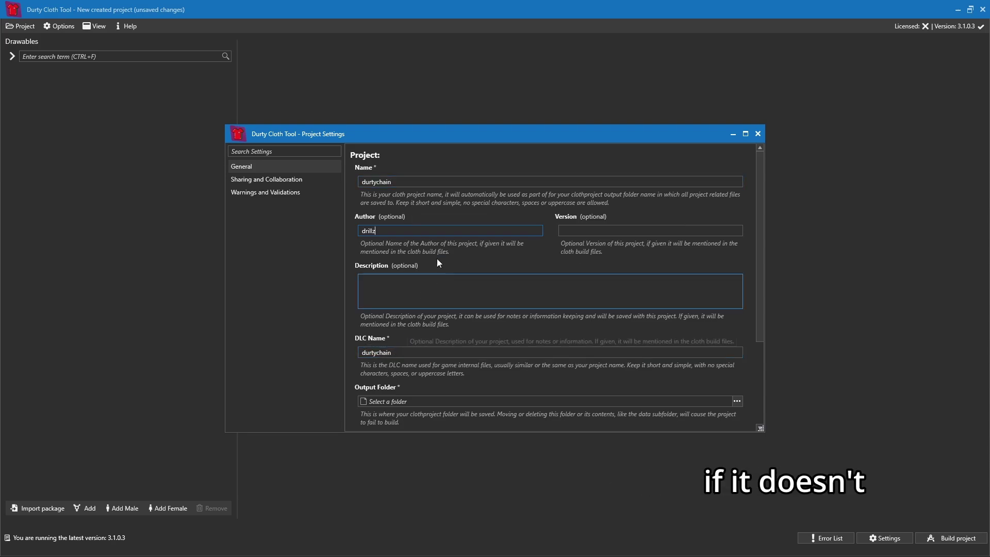
scroll(410, 345, "down", 1)
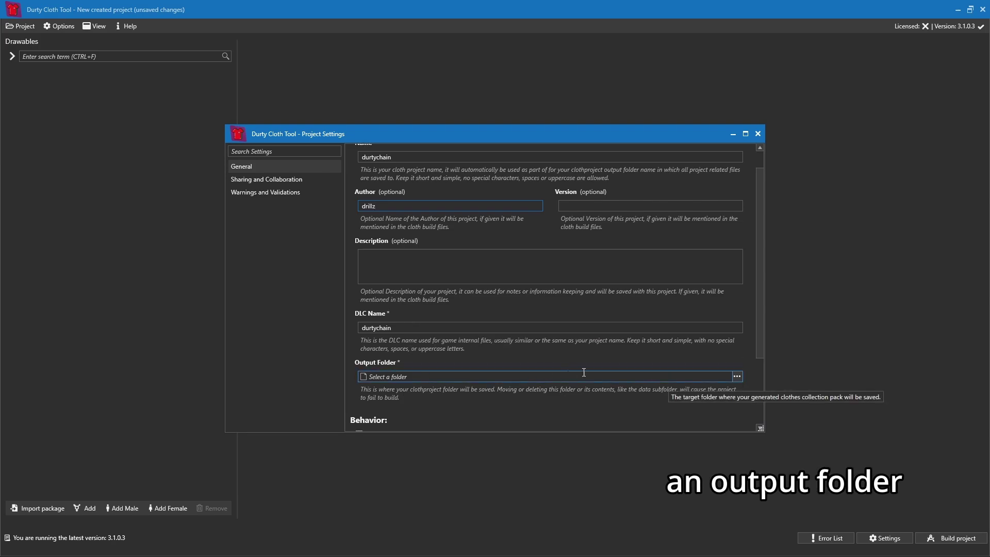
Set the output folder to the desktop durty tut folder and close Project Settings.
left_click(738, 377)
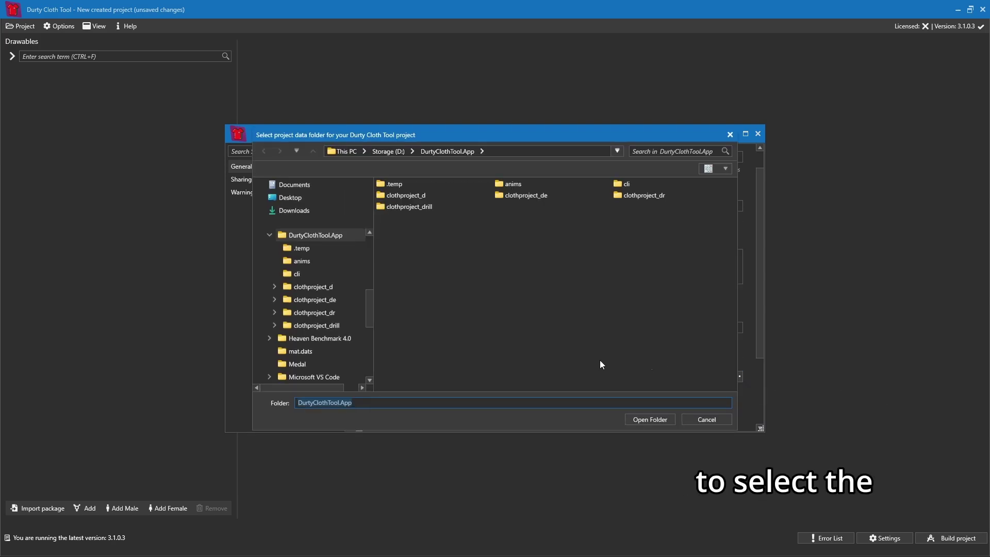
left_click(304, 198)
double_click(412, 184)
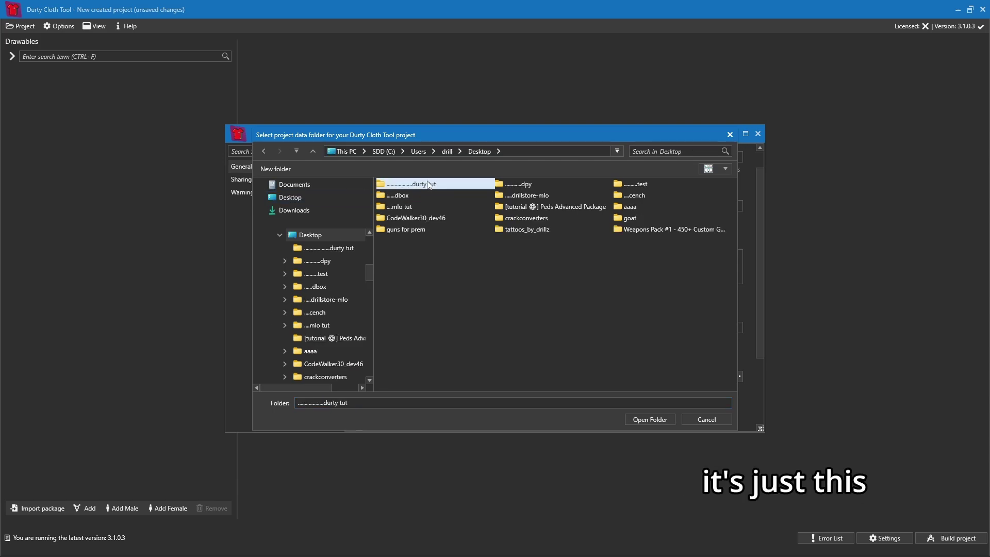
left_click(646, 420)
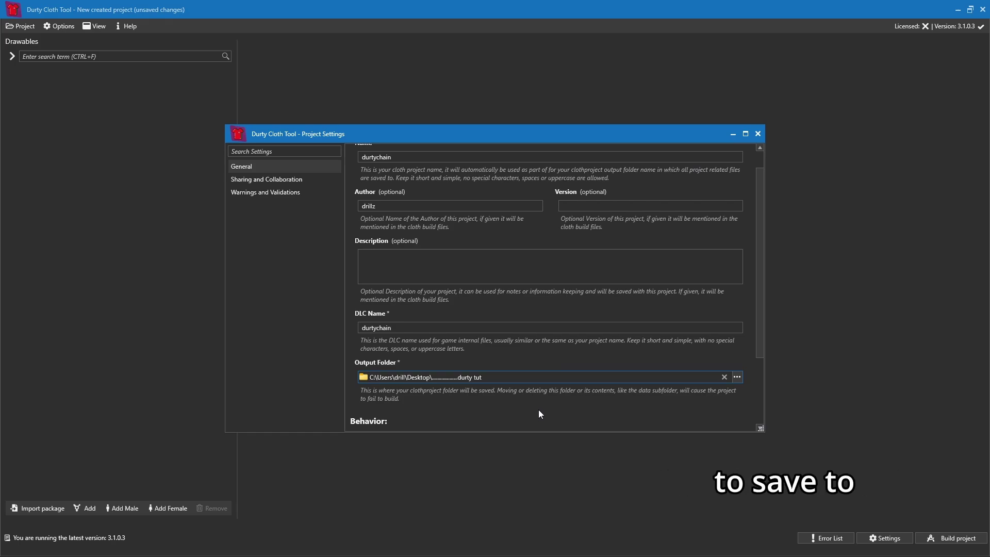
scroll(539, 415, "down", 3)
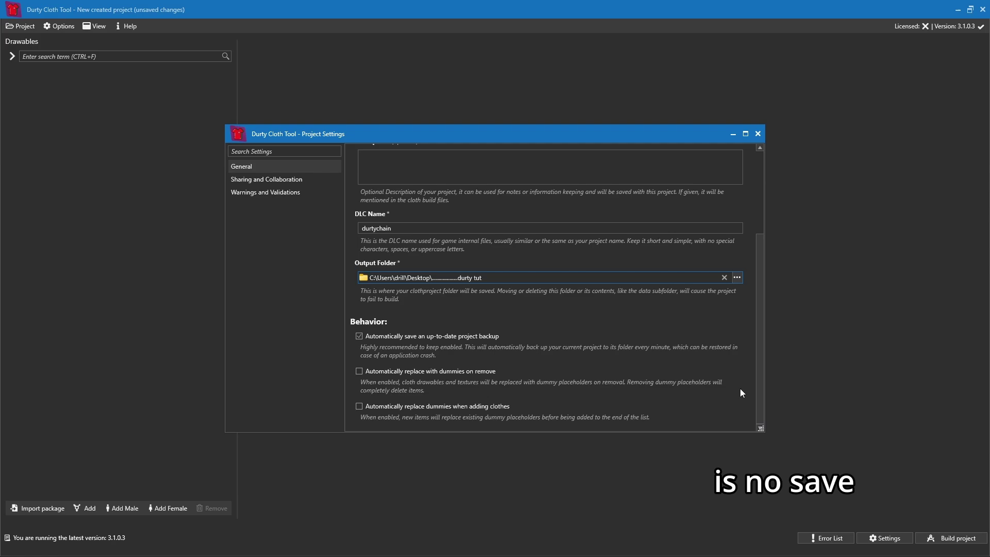
left_click(758, 134)
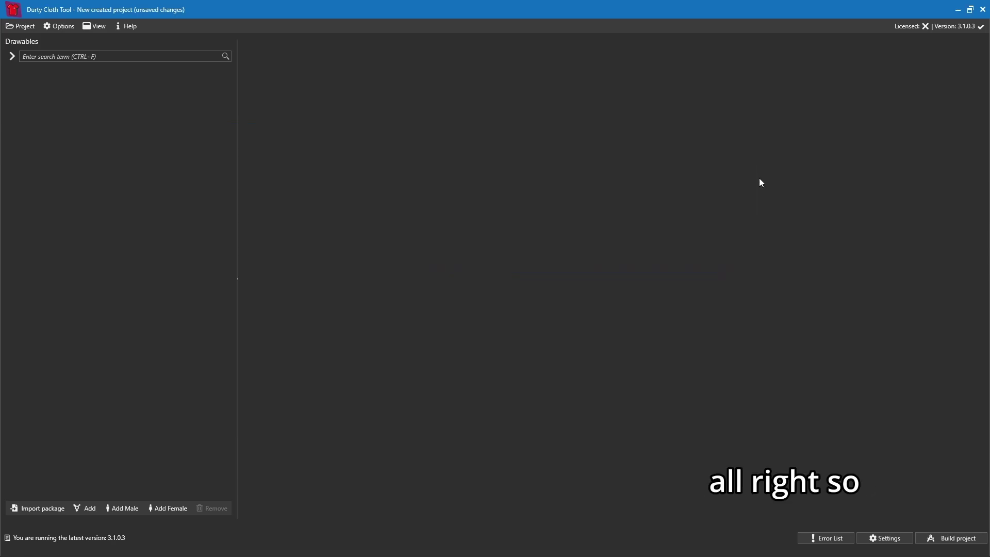
Add male clothes from file, choosing test.ydd in the durty tut folder.
left_click(123, 509)
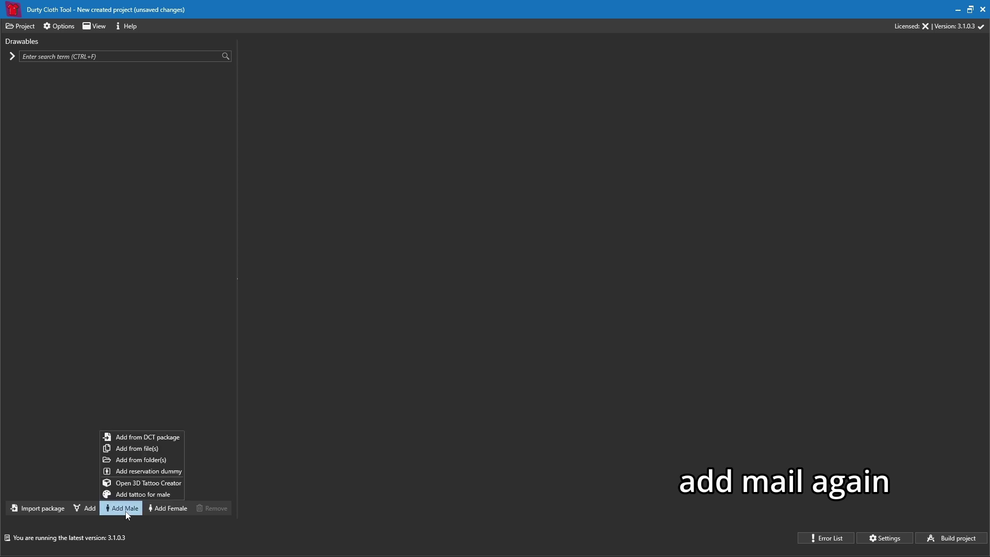
left_click(142, 452)
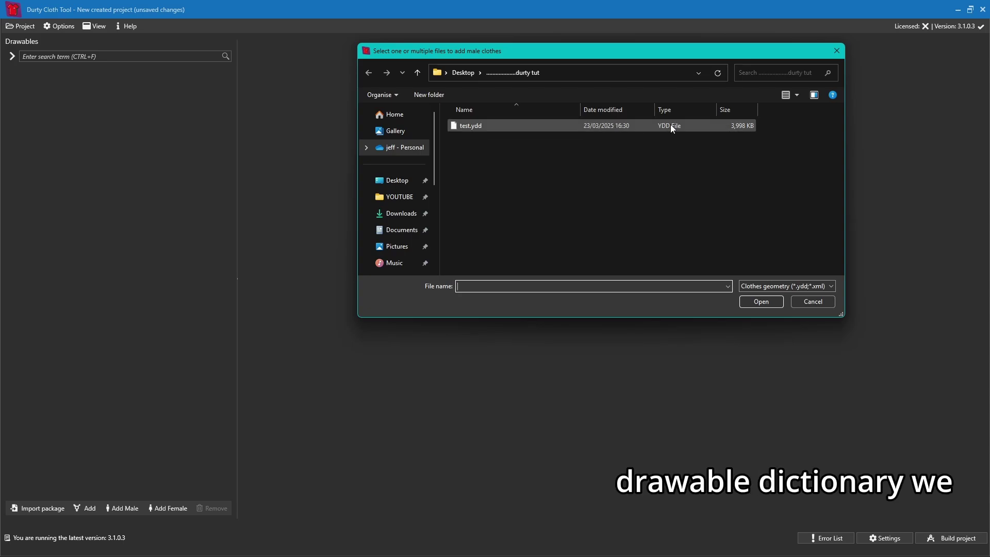
left_click(507, 129)
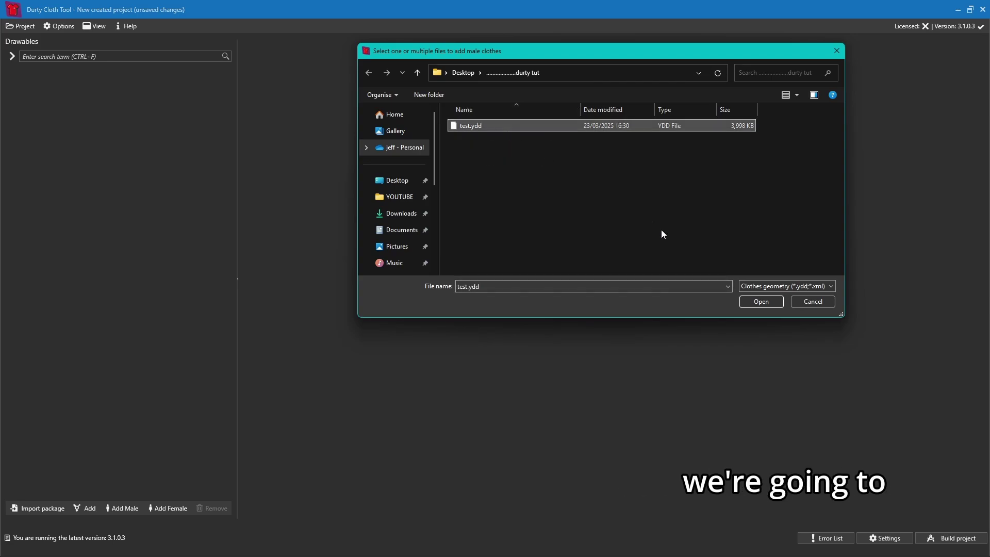
left_click(760, 305)
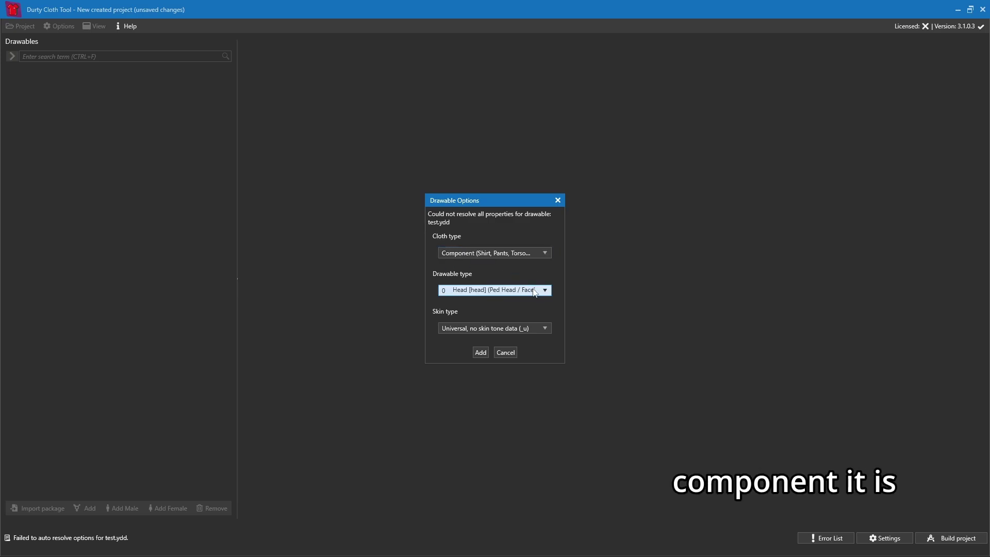
Keep cloth type Component, set drawable type 7 Accessories [teef], and add test.ydd.
left_click(540, 253)
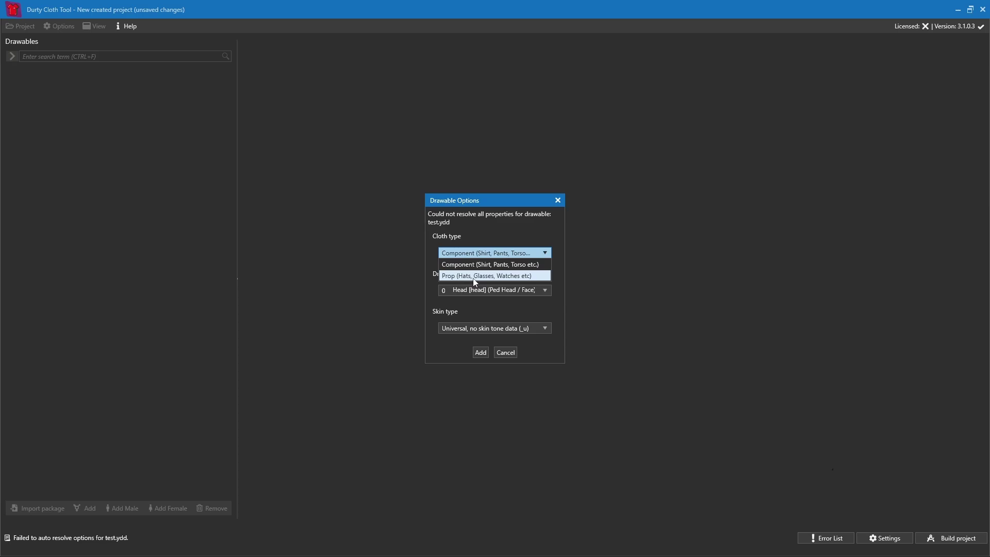
left_click(484, 264)
left_click(545, 290)
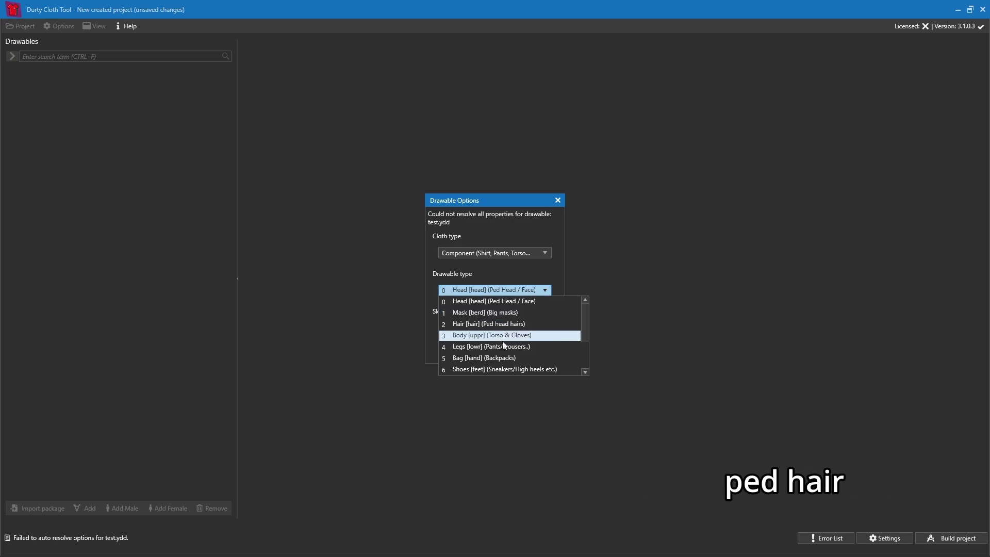
scroll(492, 352, "down", 1)
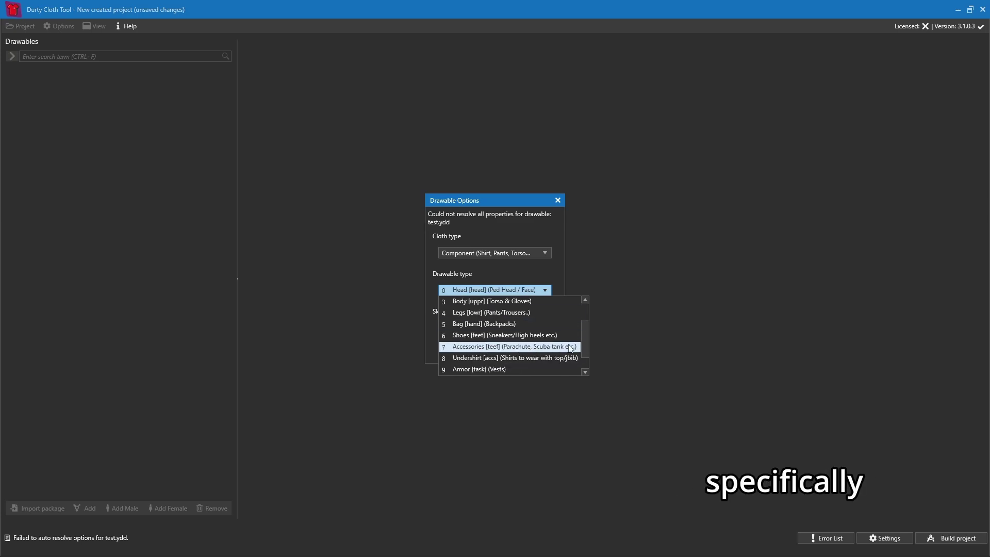
left_click(470, 347)
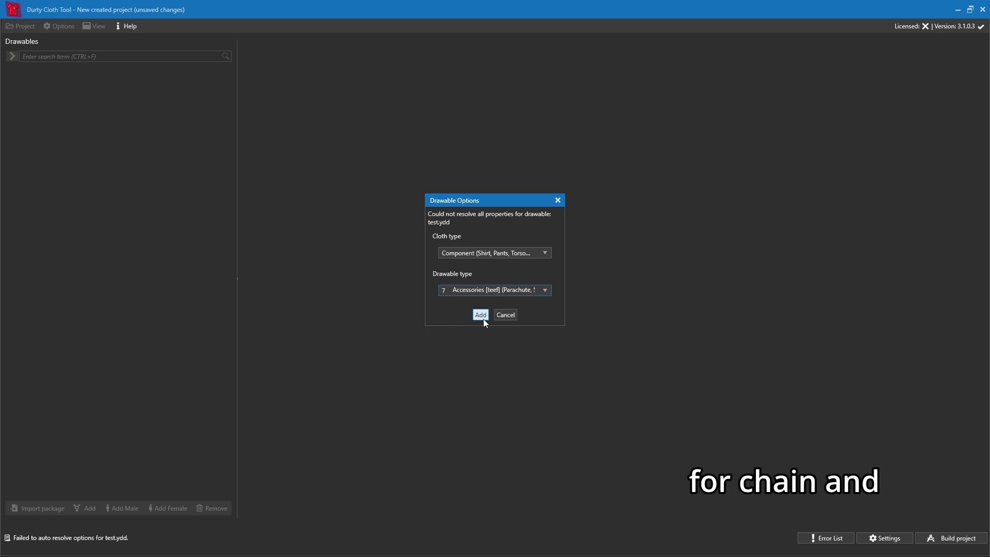
left_click(481, 315)
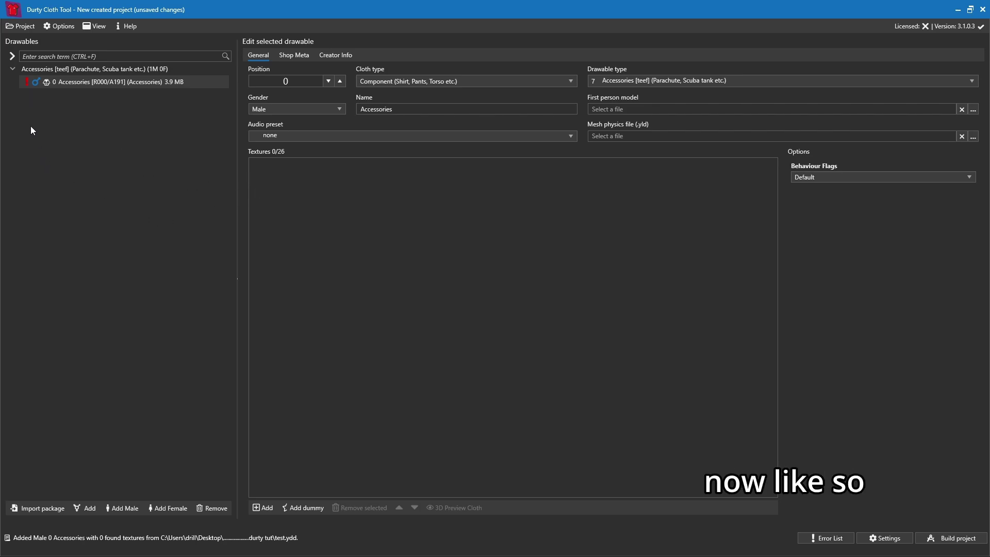
mouse_move(28, 85)
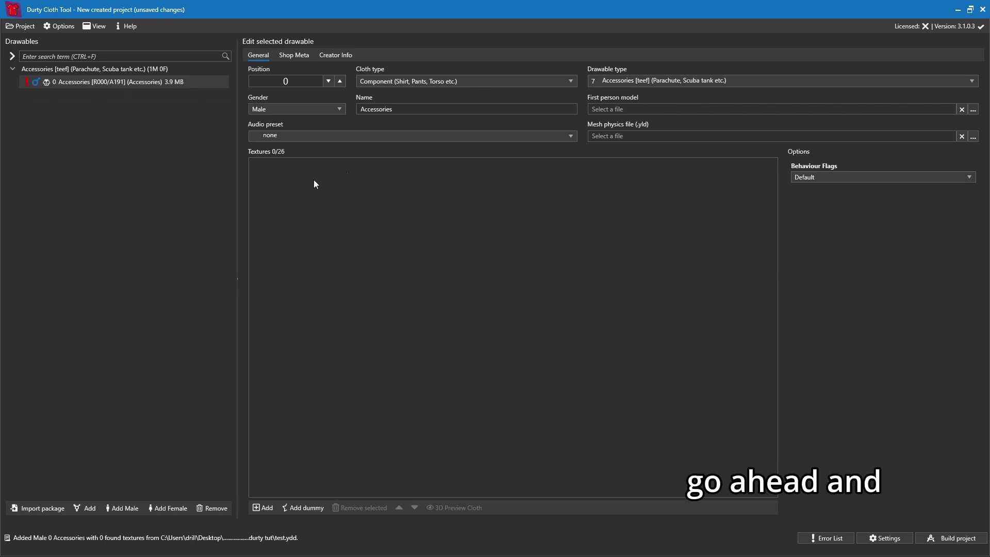
Attach test.ytd as a texture and select the Accessories drawable row.
left_click(264, 508)
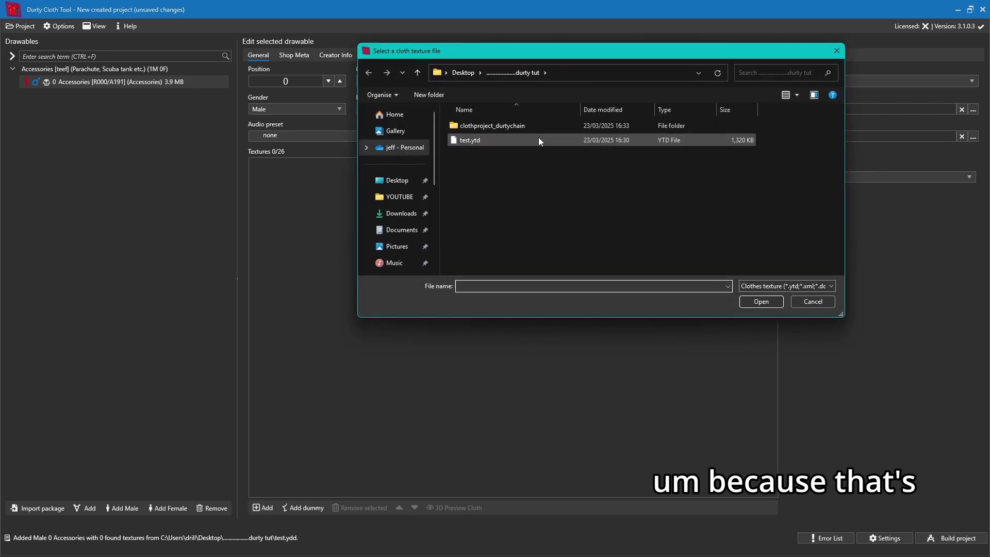
left_click(500, 138)
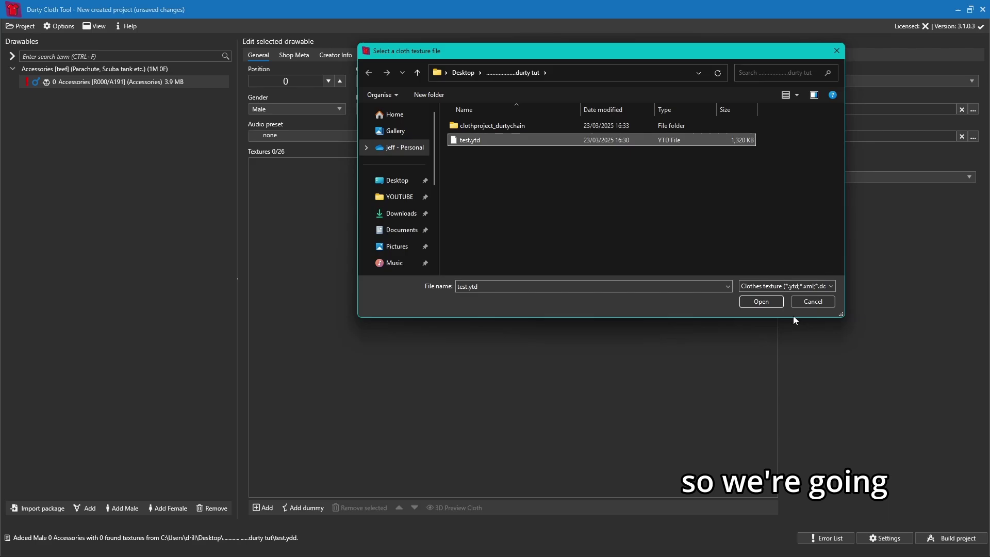
left_click(765, 301)
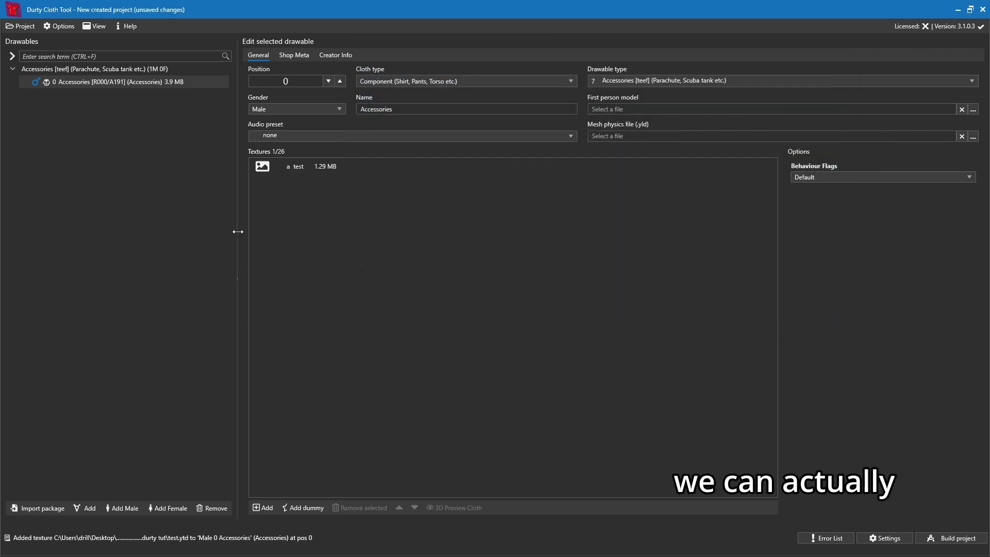
left_click(116, 87)
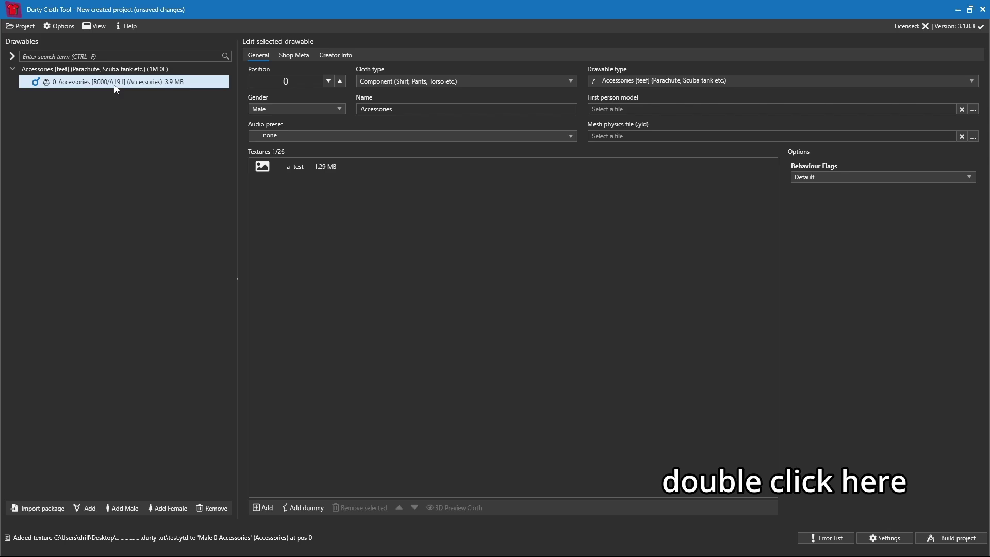
double_click(304, 167)
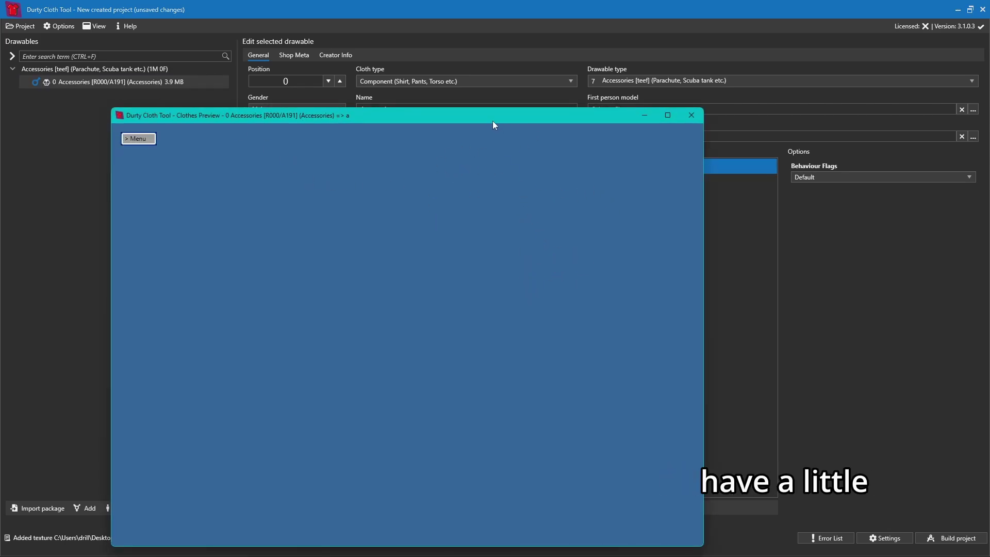
left_click_drag(494, 125, 499, 78)
left_click_drag(394, 208, 489, 192)
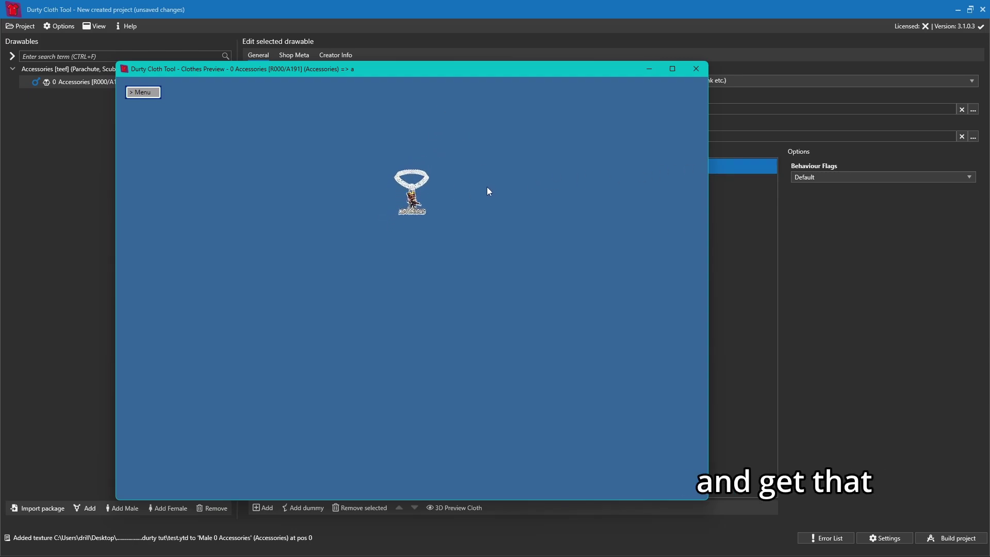
scroll(489, 192, "up", 8)
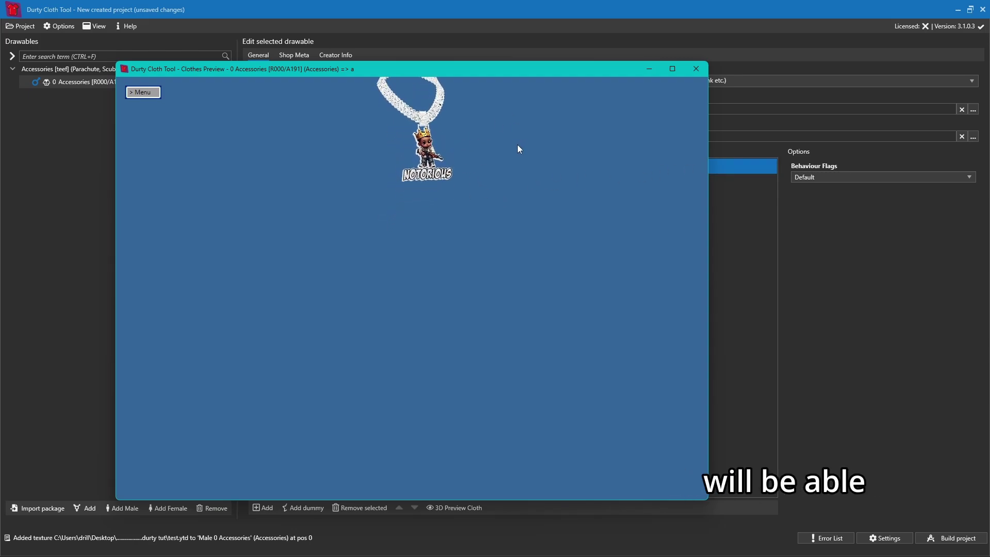
left_click_drag(518, 149, 501, 180)
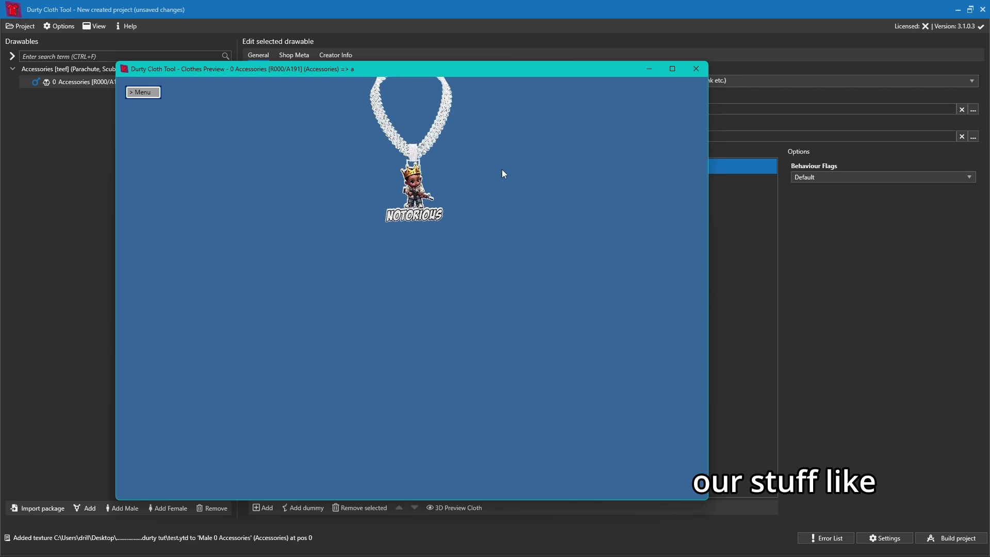
left_click(697, 69)
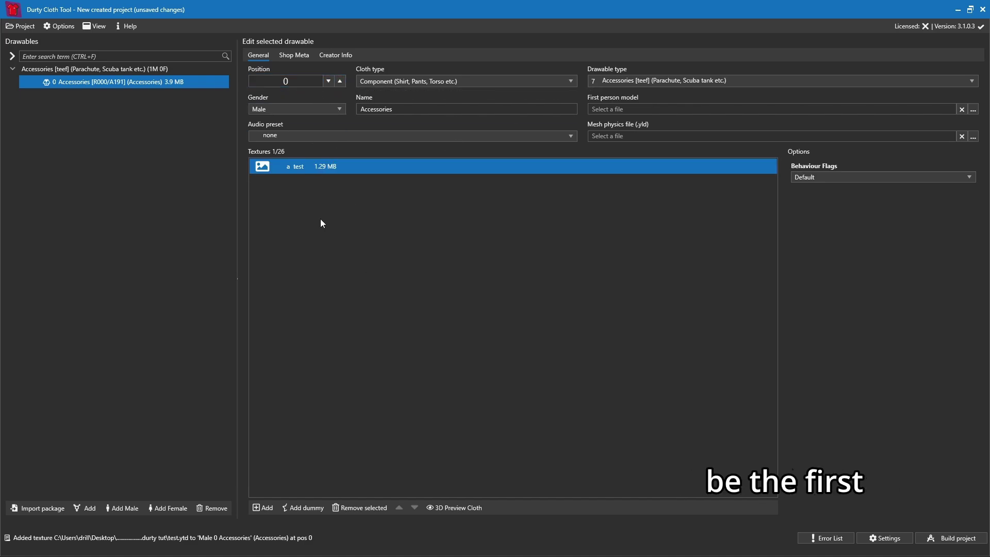
left_click(340, 81)
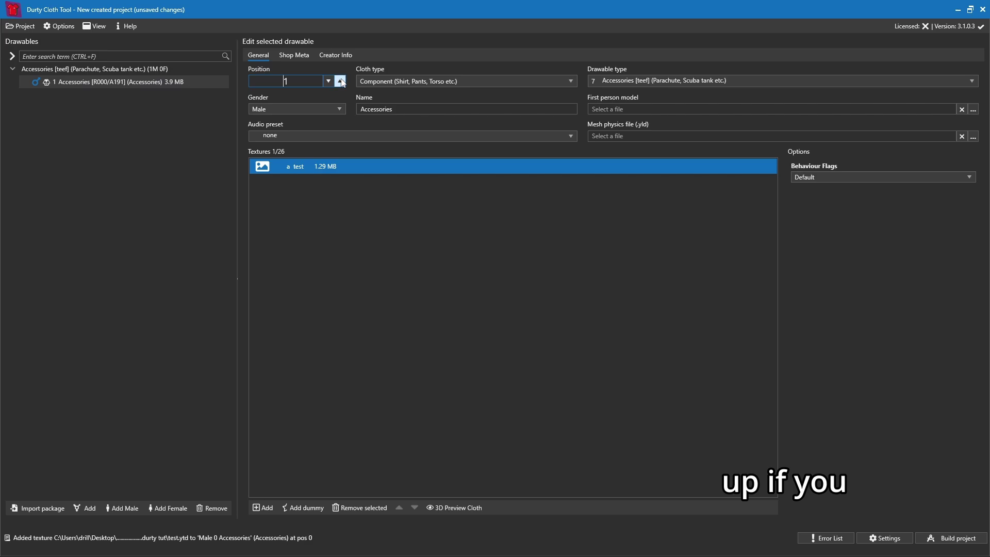
left_click(341, 81)
left_click(341, 81)
left_click(328, 81)
left_click(329, 81)
left_click(329, 81)
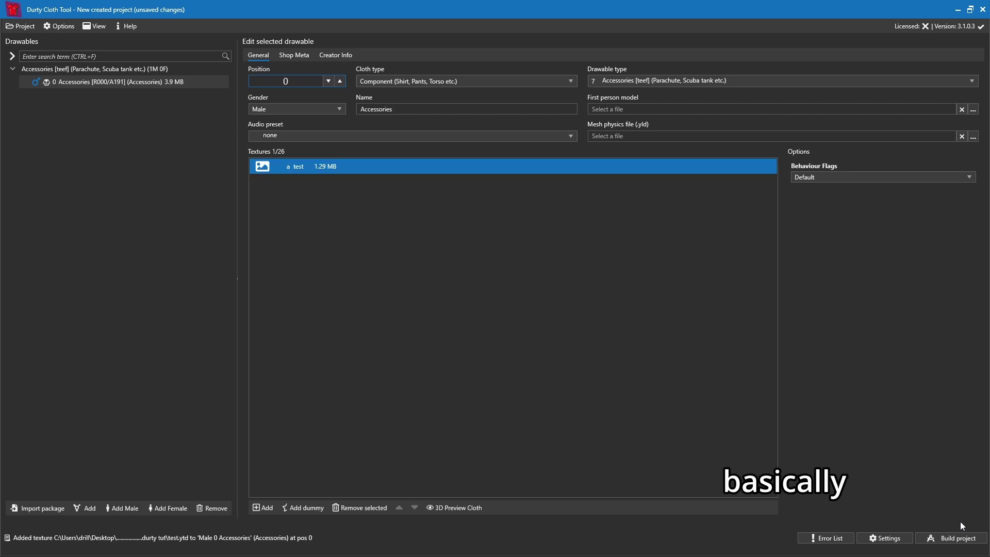
In Build project, target FiveM Resource and name the clothes collection durtybiggie.
left_click(956, 539)
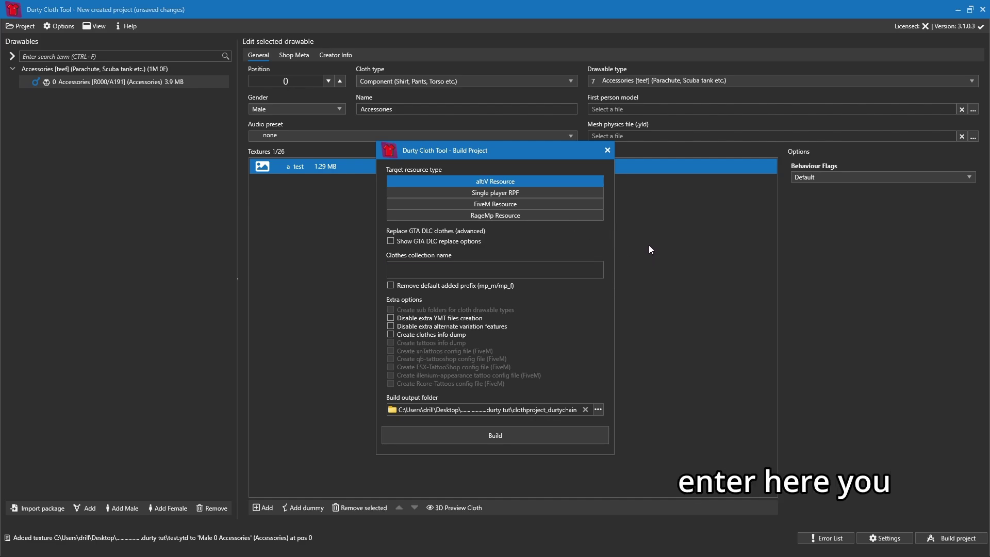
left_click(512, 207)
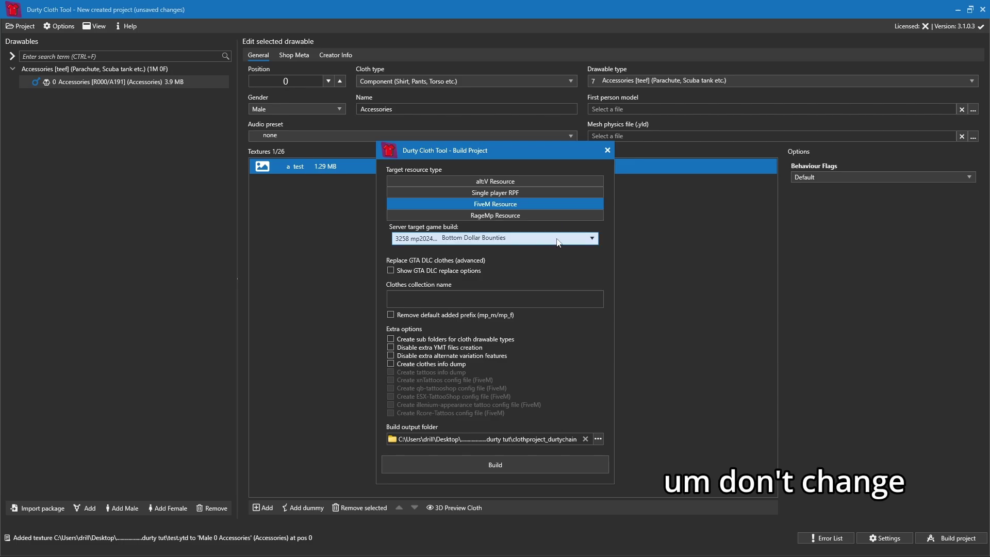
left_click(506, 299)
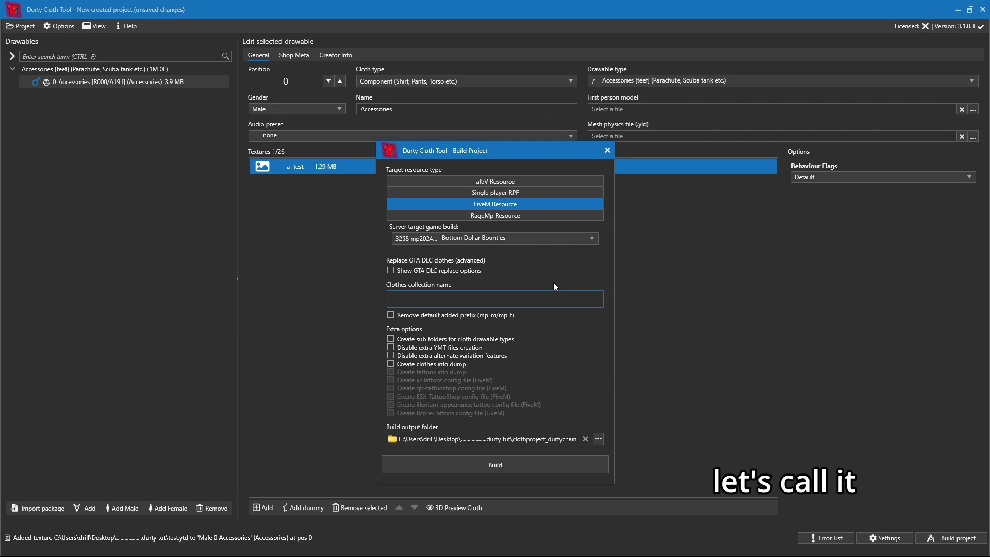
type("du")
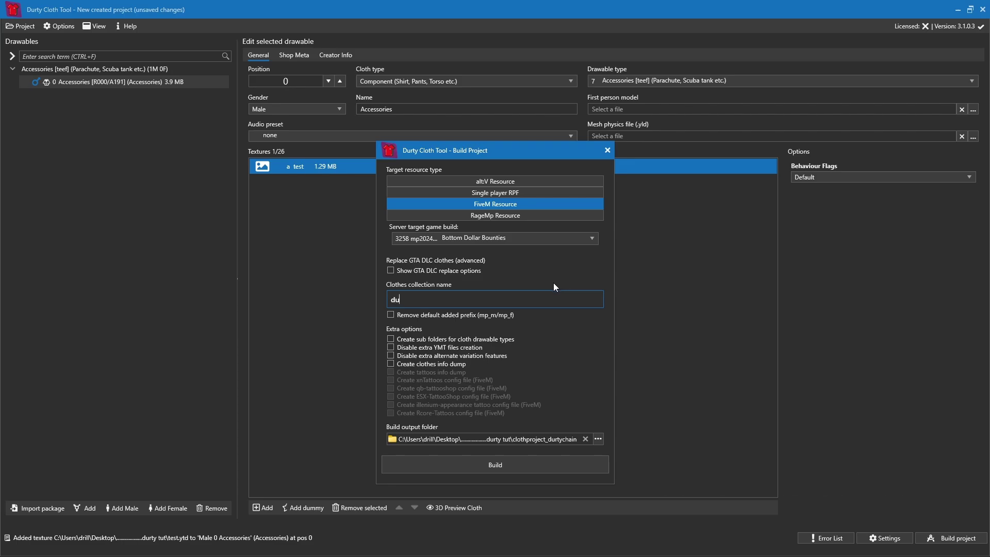
type("rtybiggie")
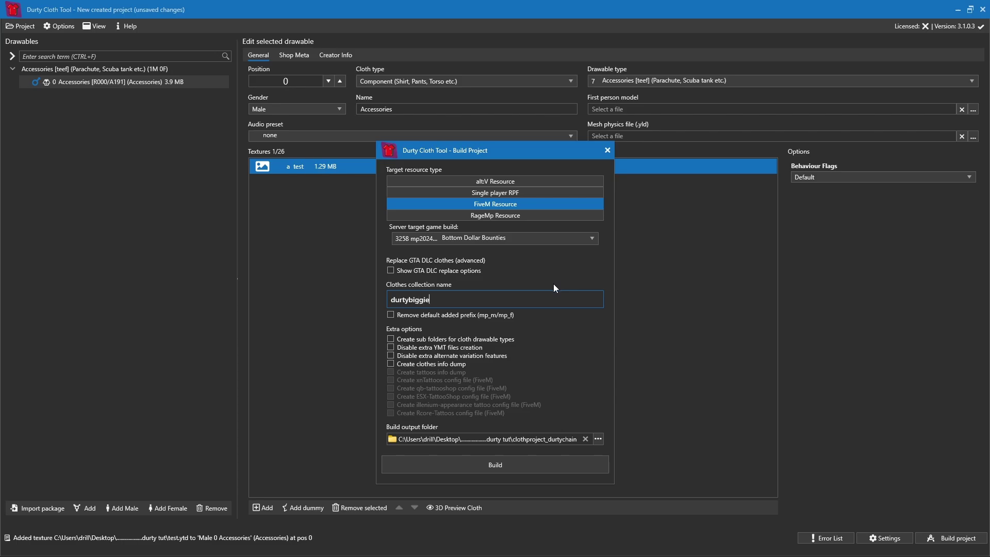